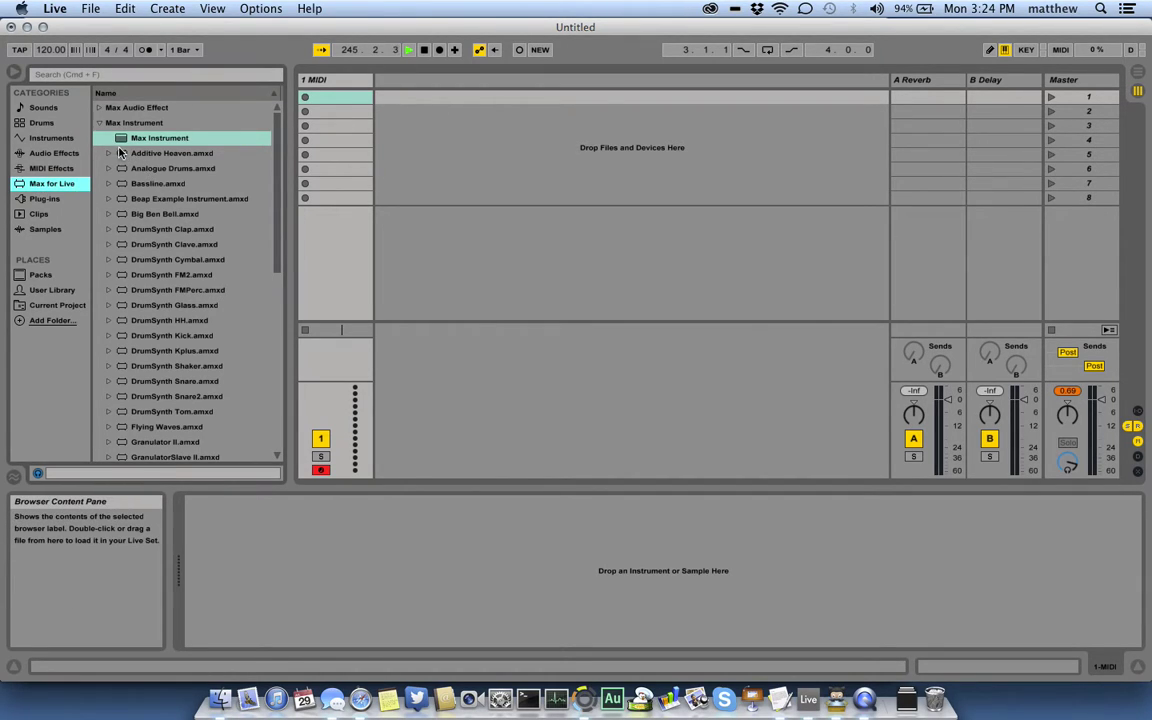
# Step: Drop a blank Max Instrument from the browser onto the MIDI track and open it in Max
pyautogui.moveTo(112, 135); pyautogui.dragTo(338, 202)
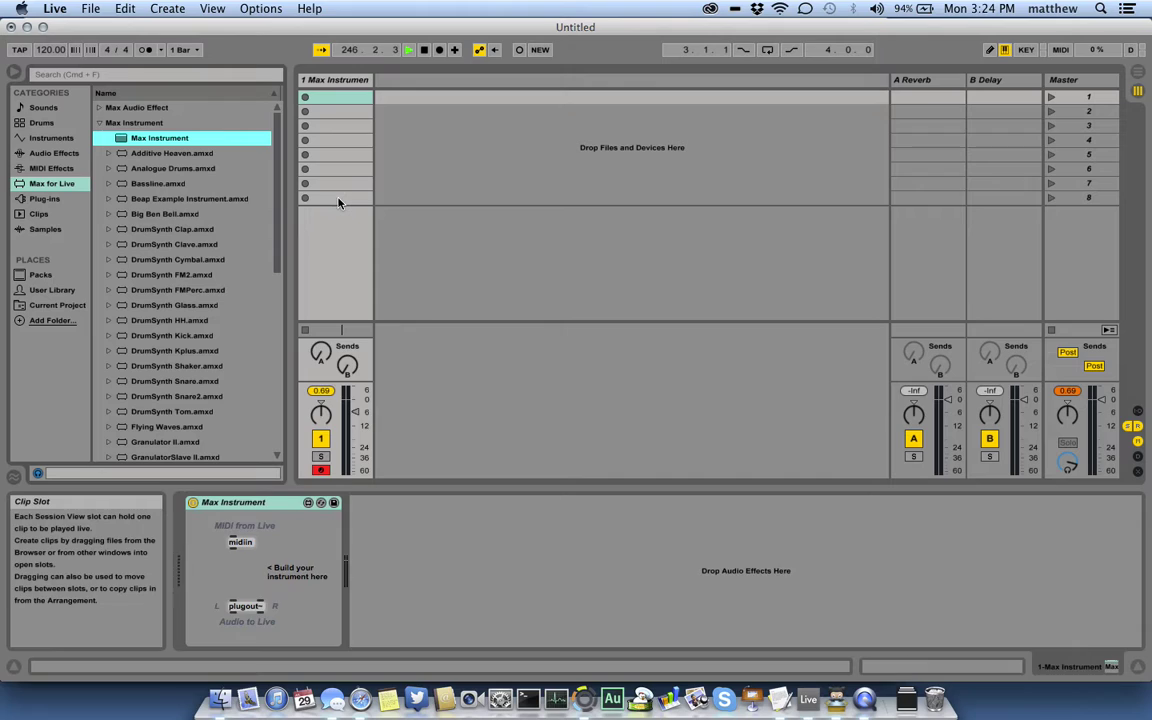
pyautogui.click(308, 503)
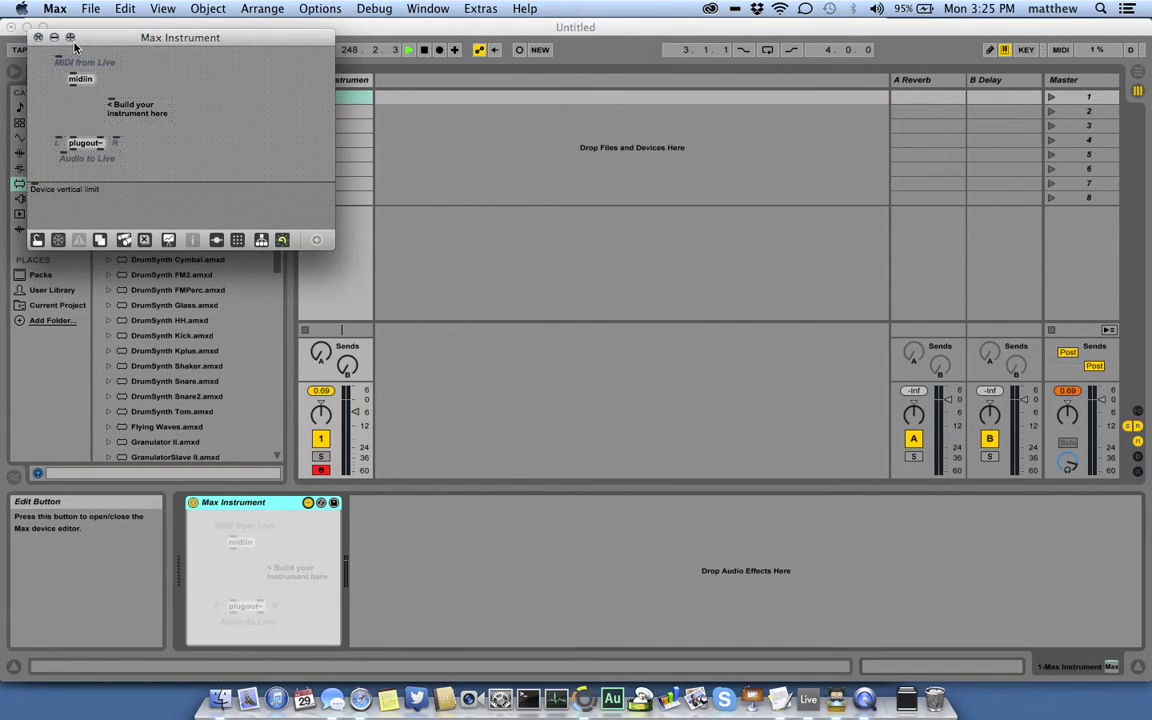
# Step: Maximize the patch editor, delete the default patch objects, and paste in the BEAP Cloud oscillator
pyautogui.click(70, 37)
pyautogui.press('super+a')
pyautogui.press('BackSpace')
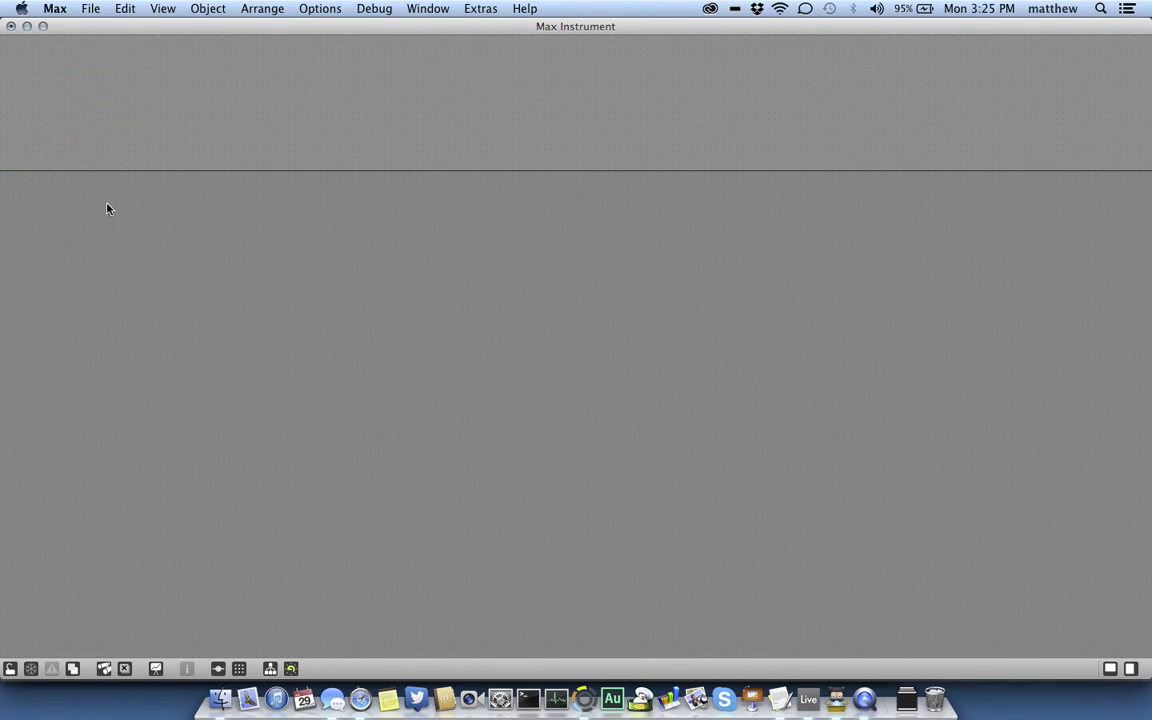
pyautogui.rightClick(107, 205)
pyautogui.moveTo(215, 376)
pyautogui.moveTo(330, 509)
pyautogui.moveTo(524, 600)
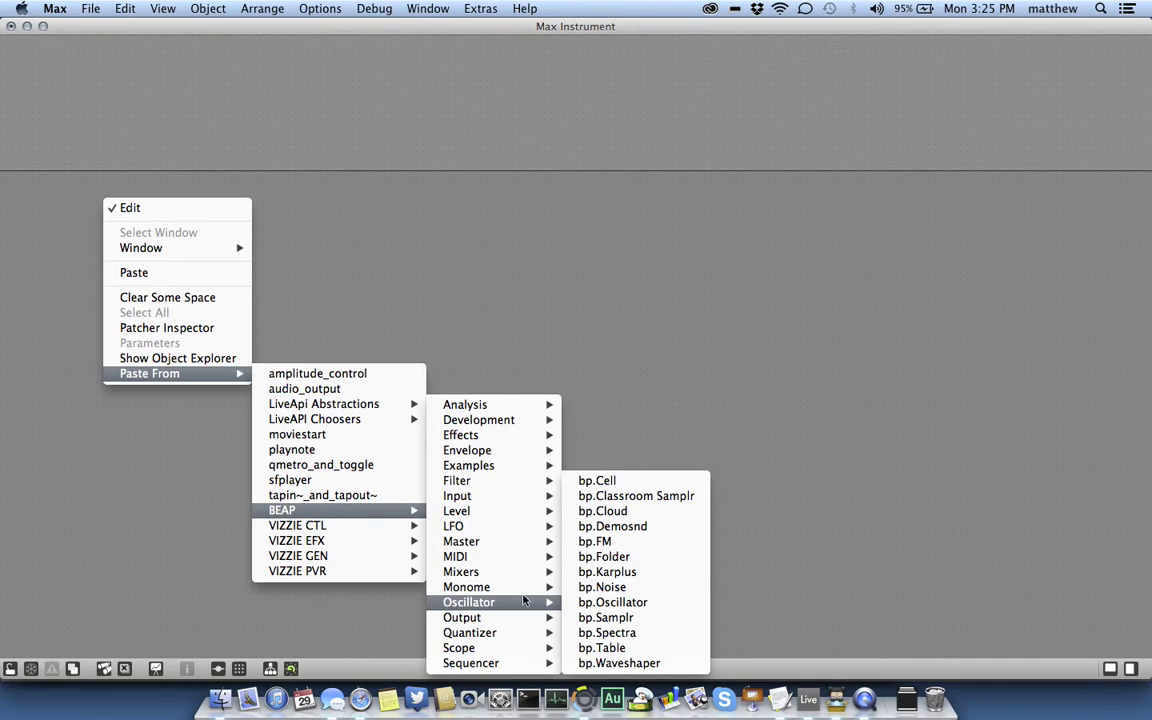
pyautogui.click(673, 517)
# Step: Paste in the BEAP Ladder filter and BEAP CV LFO modules
pyautogui.rightClick(197, 336)
pyautogui.moveTo(297, 512)
pyautogui.moveTo(463, 601)
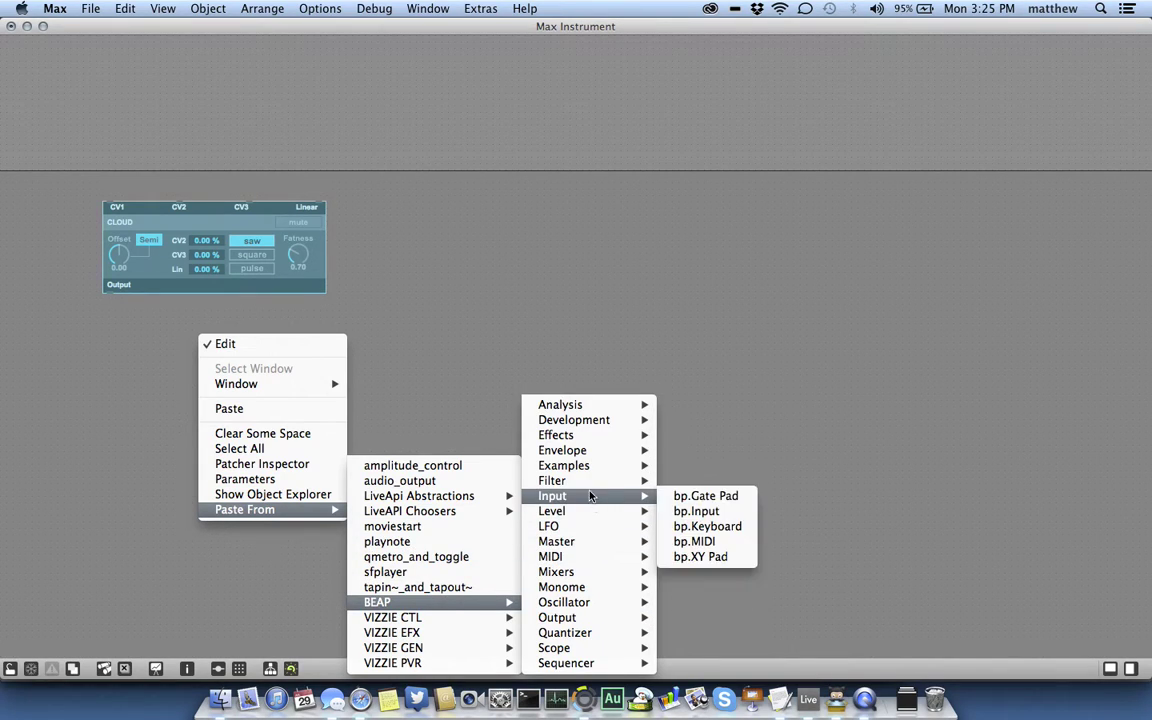
pyautogui.moveTo(589, 486)
pyautogui.click(727, 515)
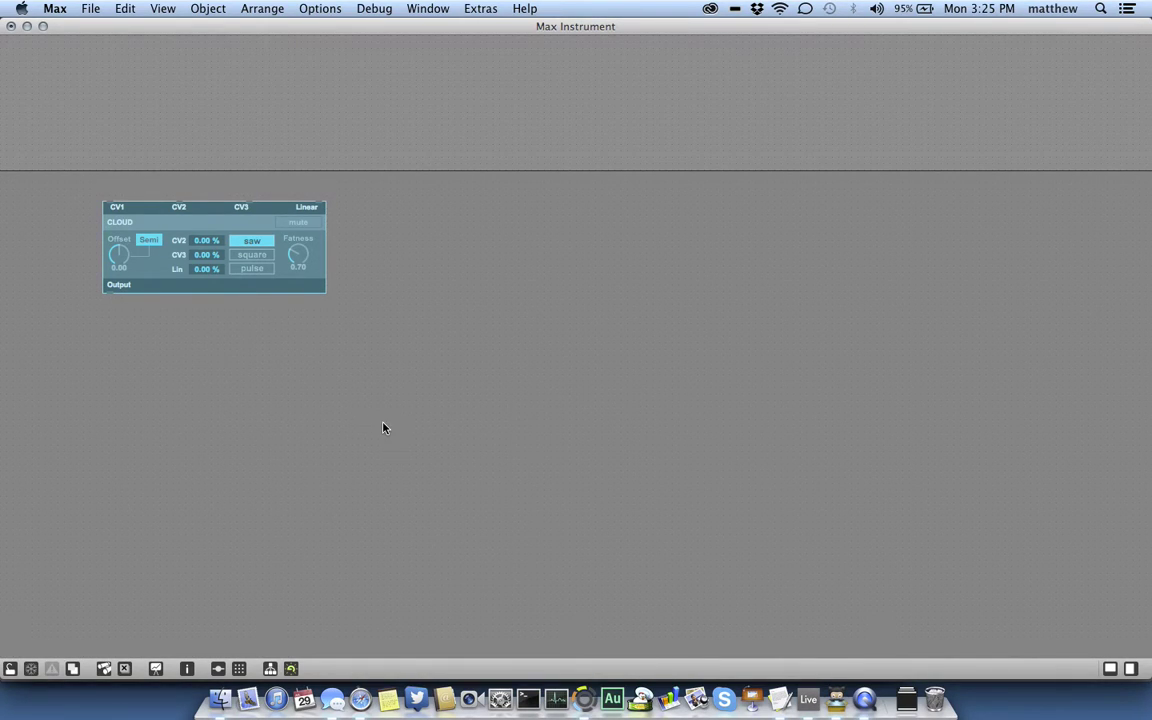
pyautogui.rightClick(489, 366)
pyautogui.moveTo(573, 538)
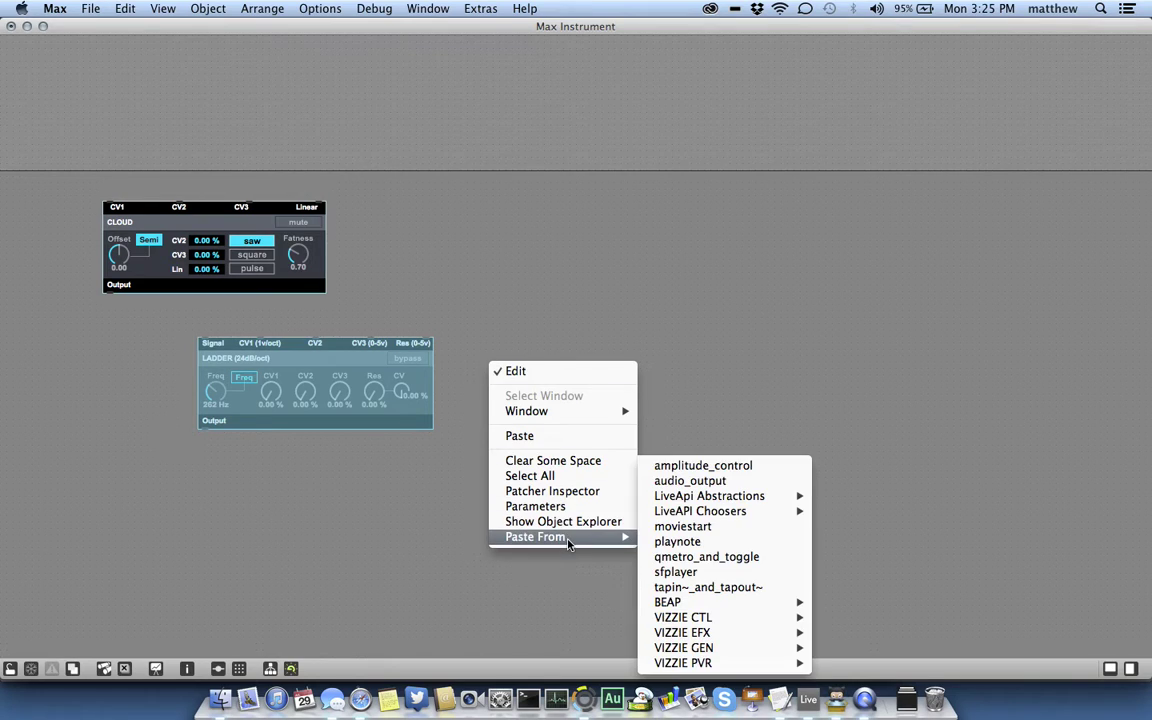
pyautogui.moveTo(747, 601)
pyautogui.moveTo(848, 526)
pyautogui.click(987, 527)
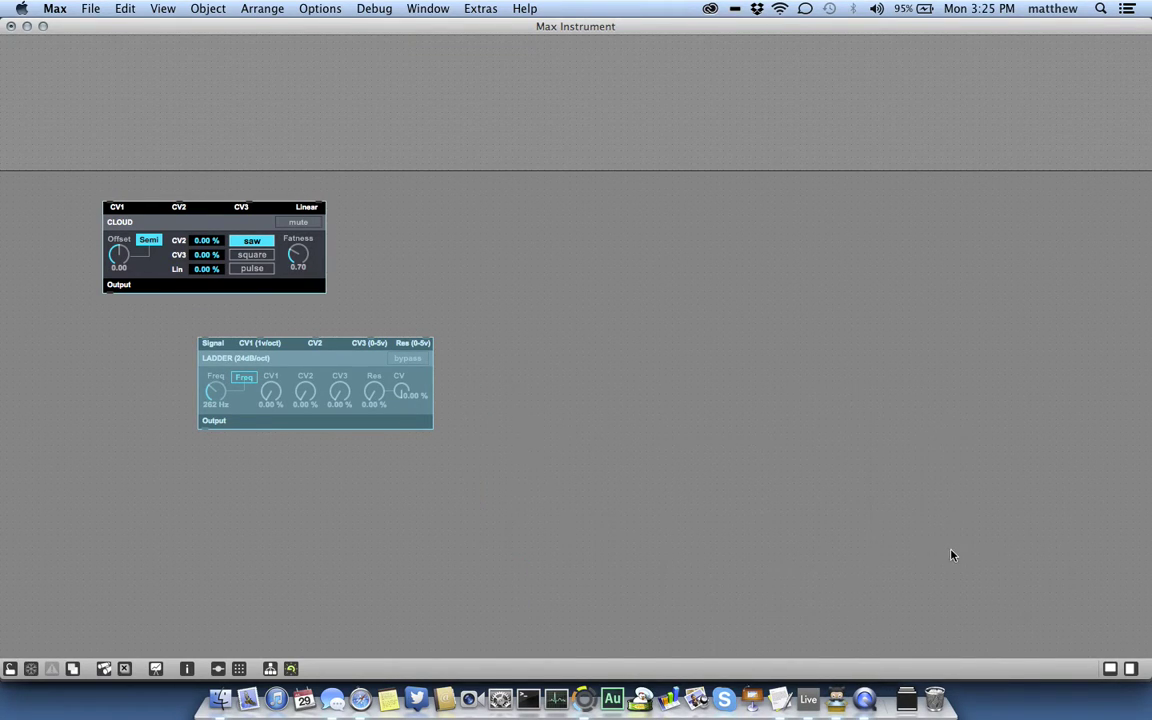
# Step: Move CV LFO beside CLOUD, then patch LFO signal into LADDER CV1 and CLOUD output into LADDER signal
pyautogui.moveTo(548, 403); pyautogui.dragTo(487, 224)
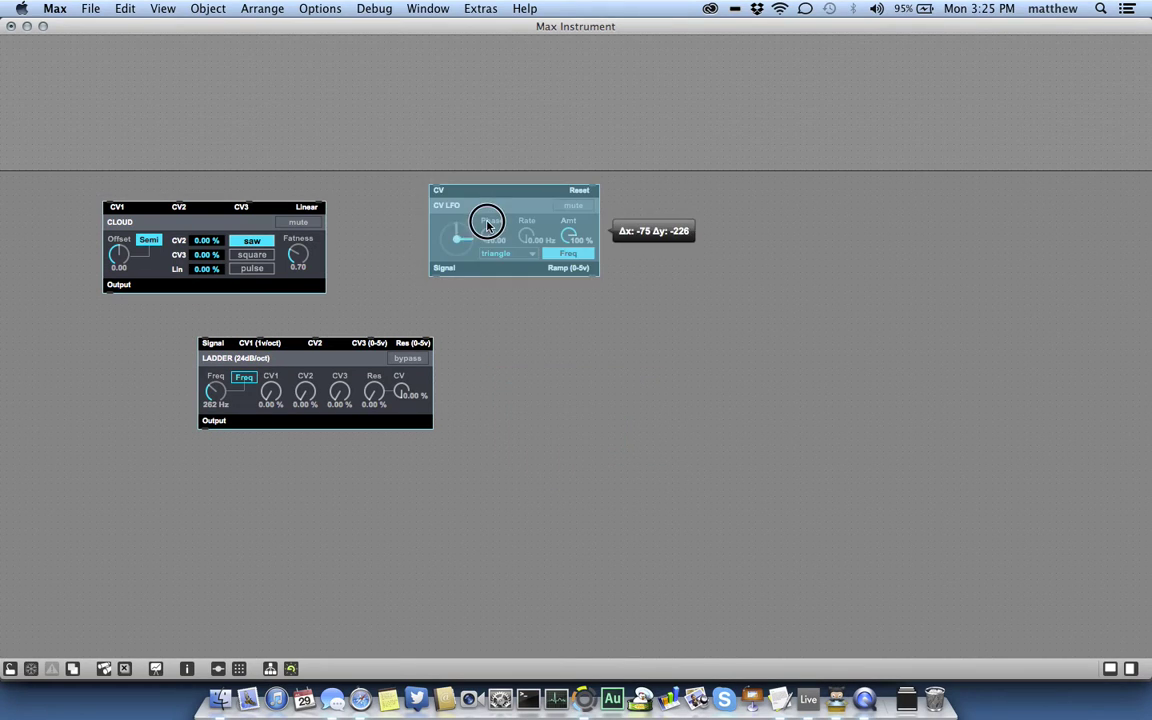
pyautogui.moveTo(437, 278); pyautogui.dragTo(262, 333)
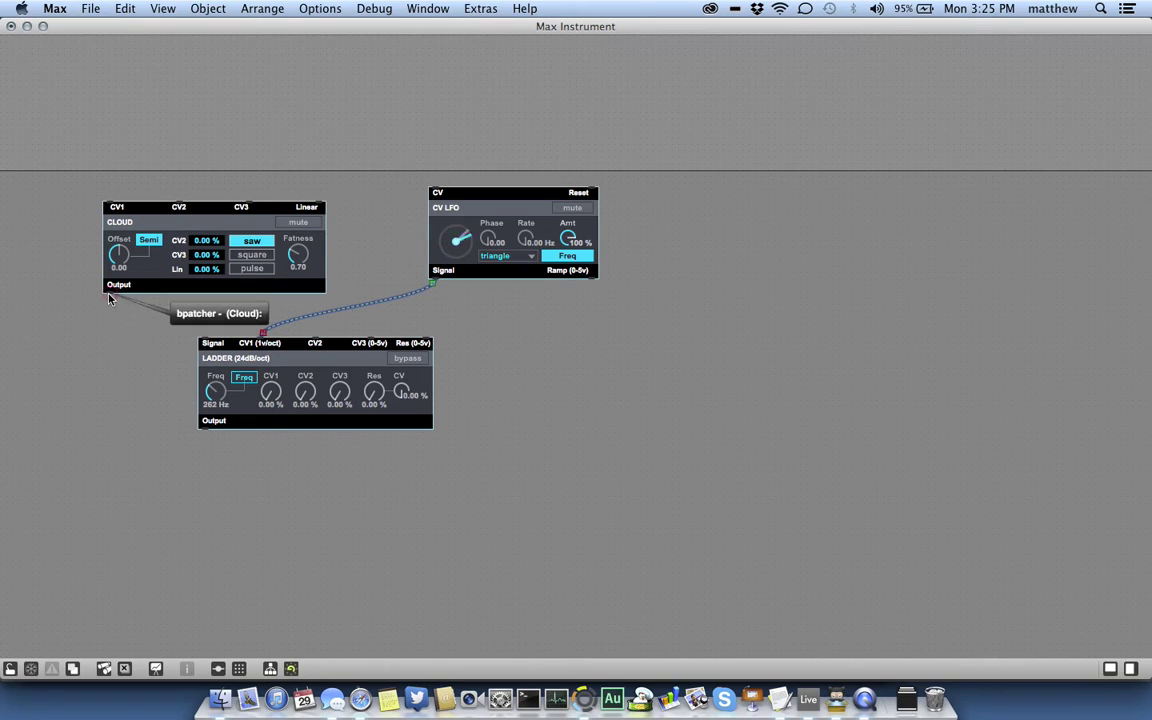
pyautogui.moveTo(108, 291); pyautogui.dragTo(206, 346)
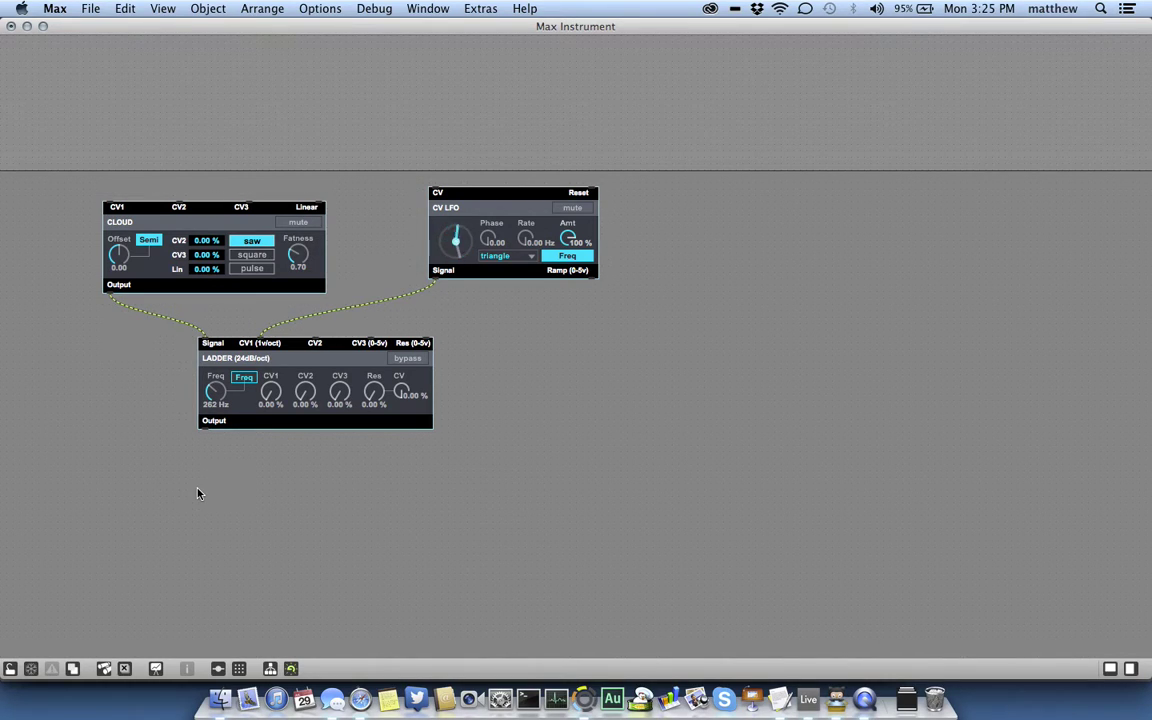
pyautogui.press('n')
# Step: Create a *~ 0.2 gain object and feed the LADDER output into it
pyautogui.write('*~ .2')
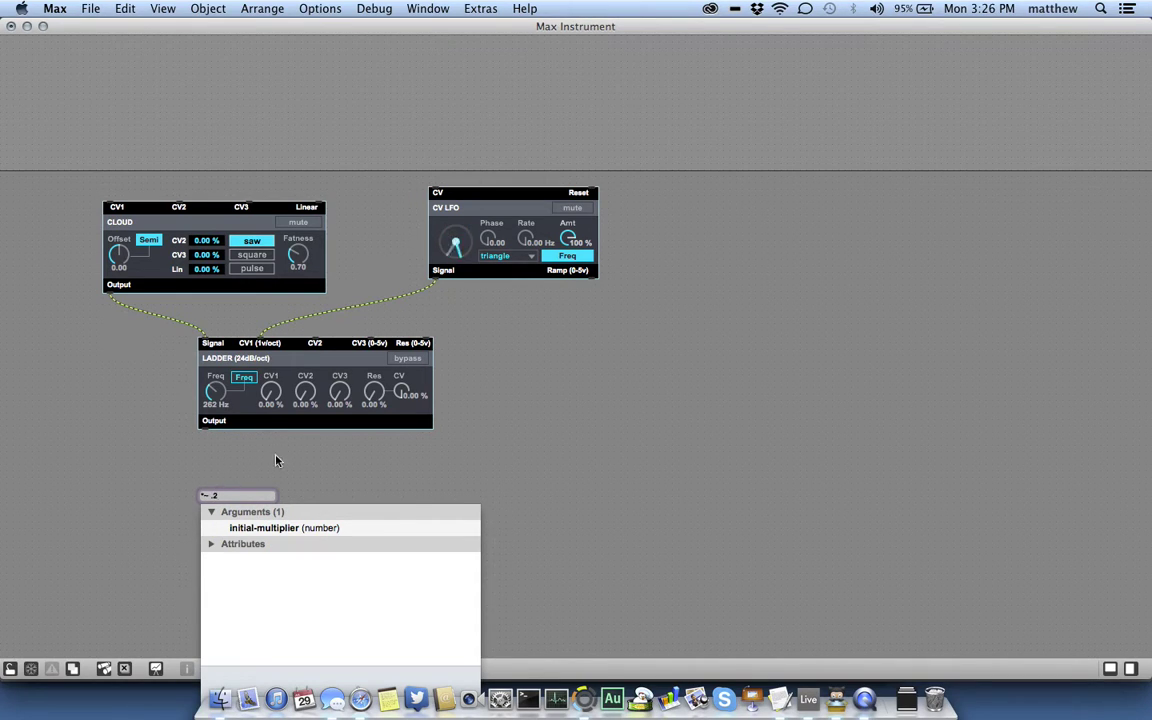
pyautogui.click(250, 464)
pyautogui.moveTo(205, 432); pyautogui.dragTo(205, 494)
# Step: Add a plugout~ object and connect the *~ 0.2 output to both its inlets
pyautogui.write('n')
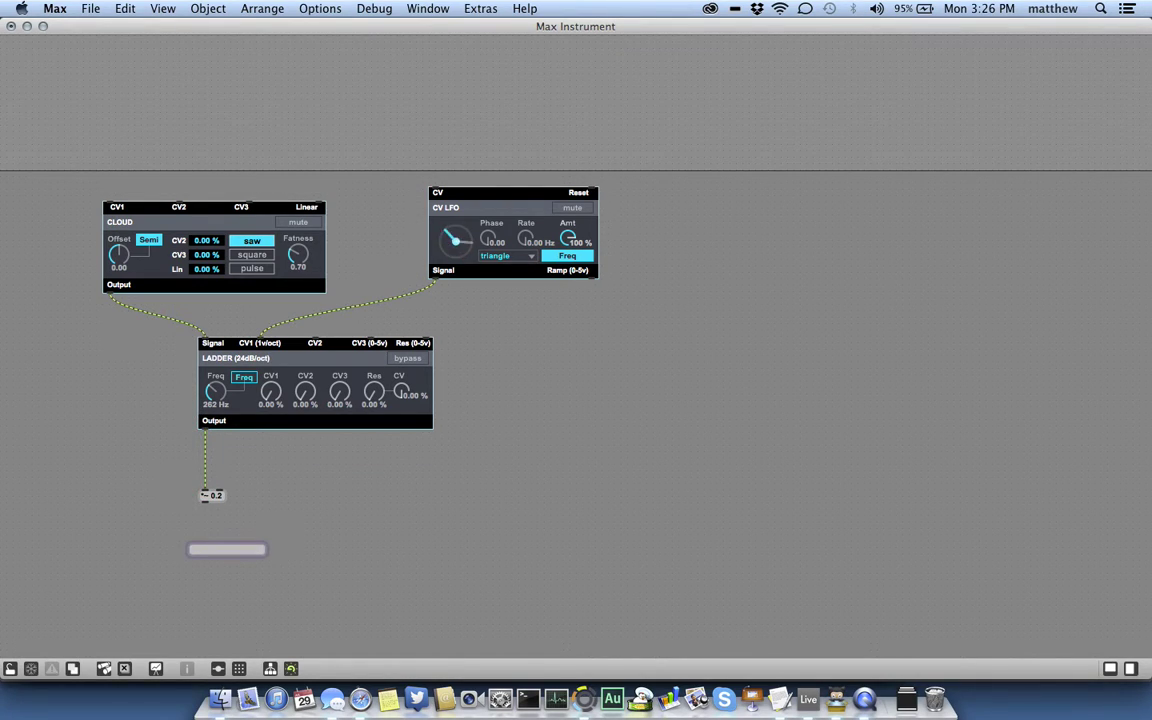
pyautogui.write('plugout~')
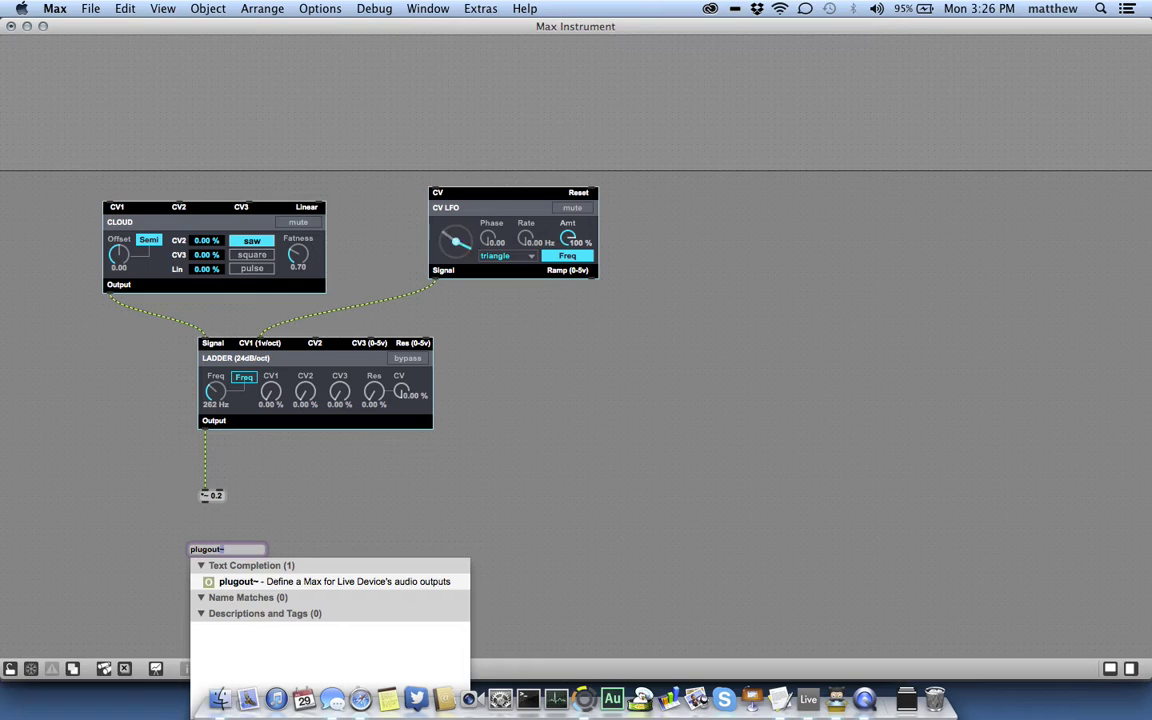
pyautogui.press('Return')
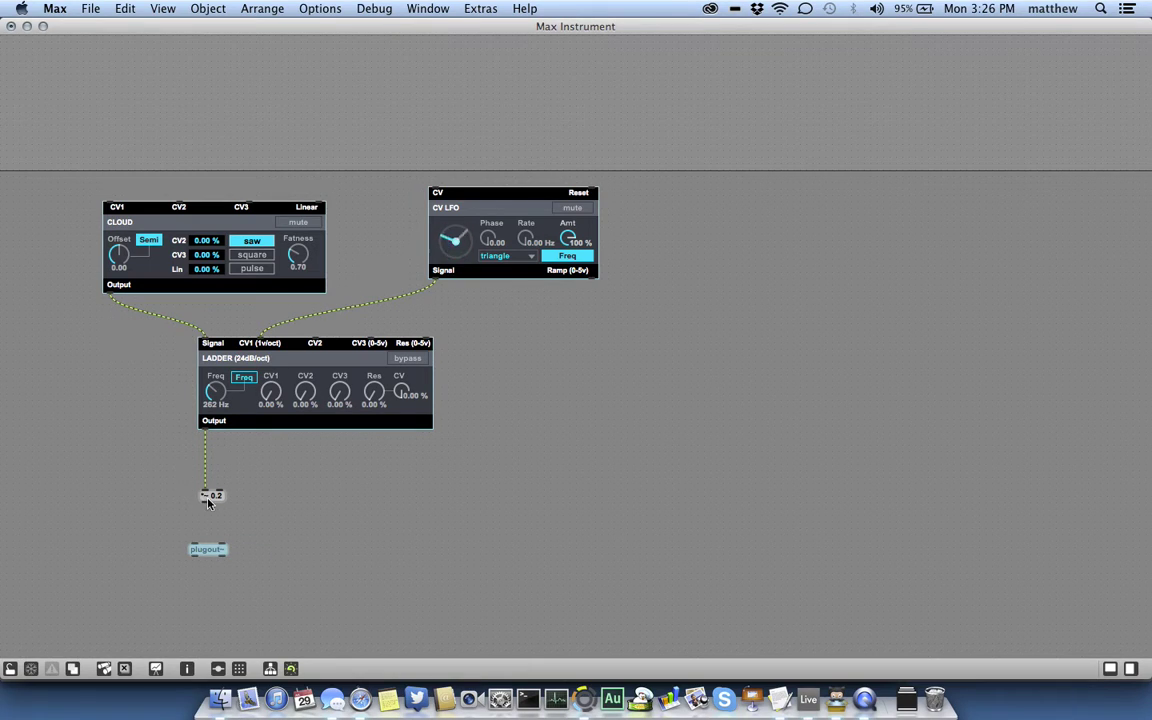
pyautogui.moveTo(206, 499); pyautogui.dragTo(221, 541)
pyautogui.click(302, 516)
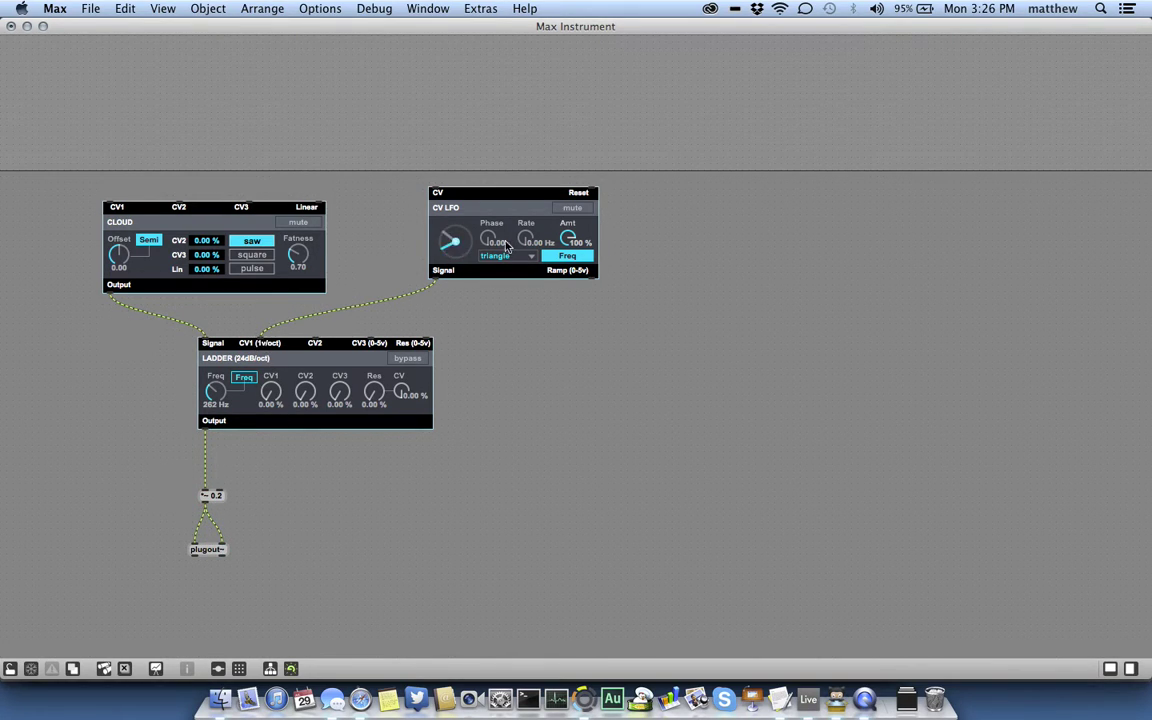
# Step: Test the patch: LADDER CV1 amount to 26.4 %, tweak CLOUD Offset, lock then unlock the patcher
pyautogui.moveTo(280, 404)
pyautogui.mouseDown()
pyautogui.moveTo(245, 327)
pyautogui.moveTo(251, 243)
pyautogui.moveTo(319, 77)
pyautogui.moveTo(589, 278)
pyautogui.moveTo(636, 46)
pyautogui.mouseUp()
pyautogui.press('XF86AudioRaiseVolume')
pyautogui.moveTo(110, 240)
pyautogui.mouseDown()
pyautogui.moveTo(107, 299)
pyautogui.moveTo(122, 343)
pyautogui.moveTo(154, 314)
pyautogui.moveTo(118, 258)
pyautogui.mouseUp()
pyautogui.keyDown('super'); pyautogui.click(79, 318); pyautogui.keyUp('super')
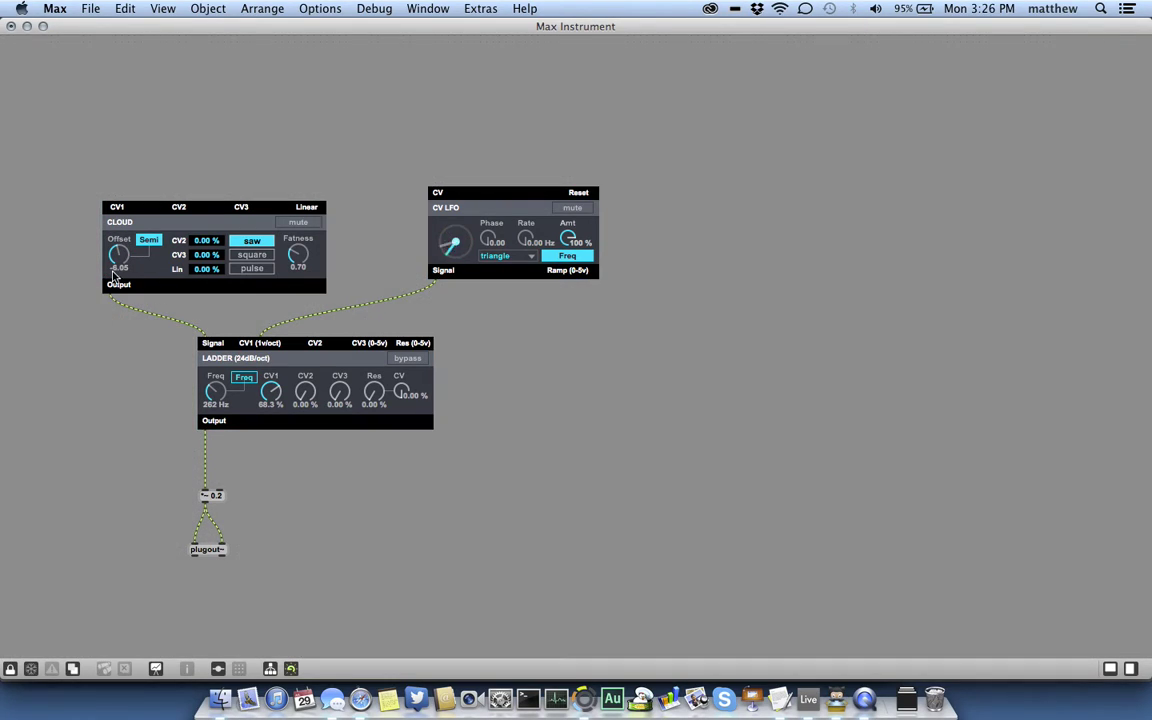
pyautogui.keyDown('super'); pyautogui.click(60, 438); pyautogui.keyUp('super')
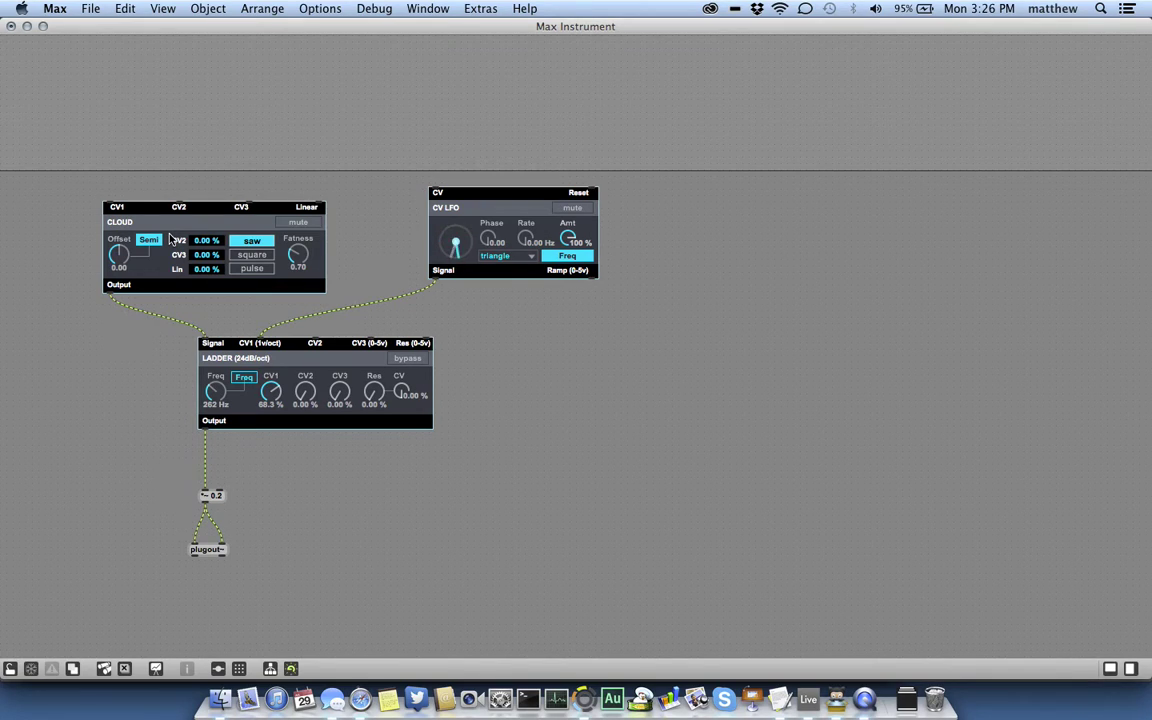
# Step: Paste the BEAP Note to Signal (N2SIG) module and place it above the CLOUD oscillator
pyautogui.rightClick(591, 378)
pyautogui.moveTo(657, 552)
pyautogui.moveTo(838, 602)
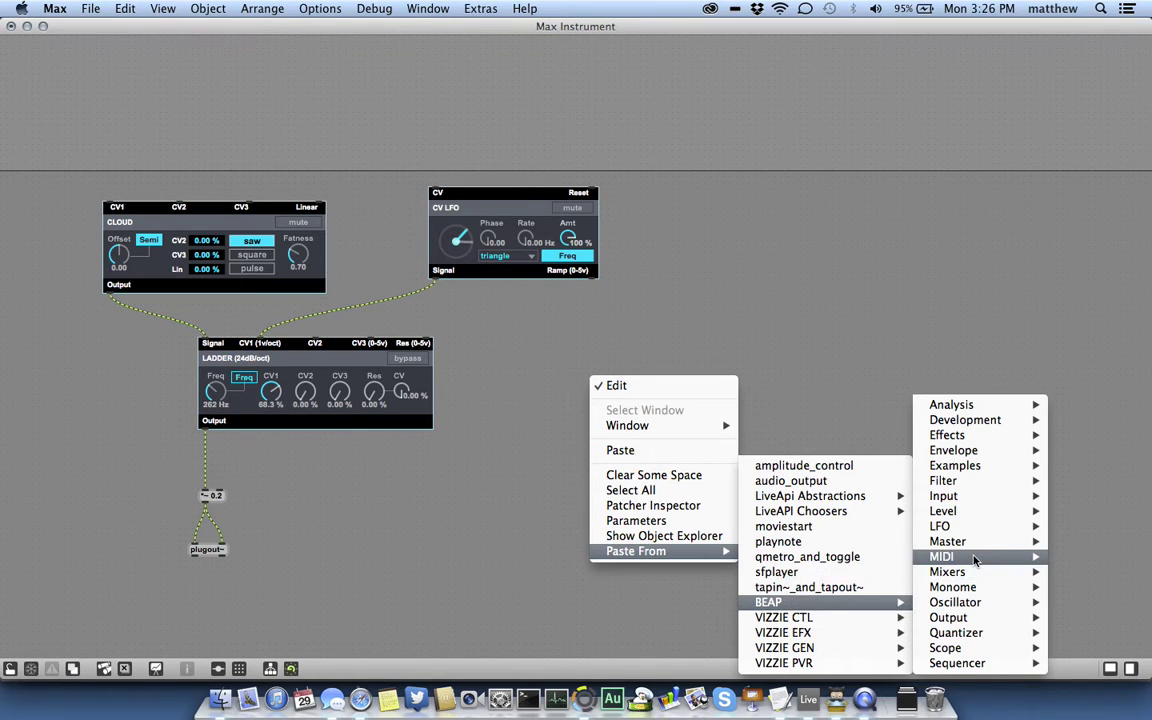
pyautogui.moveTo(953, 559)
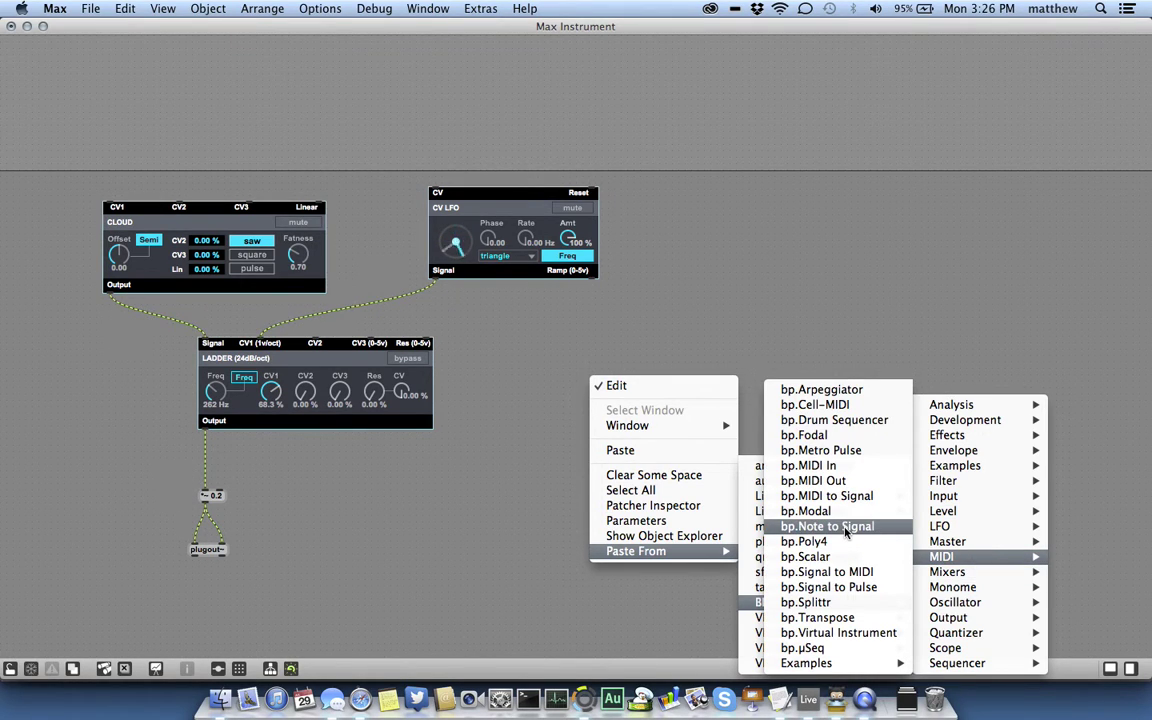
pyautogui.click(845, 527)
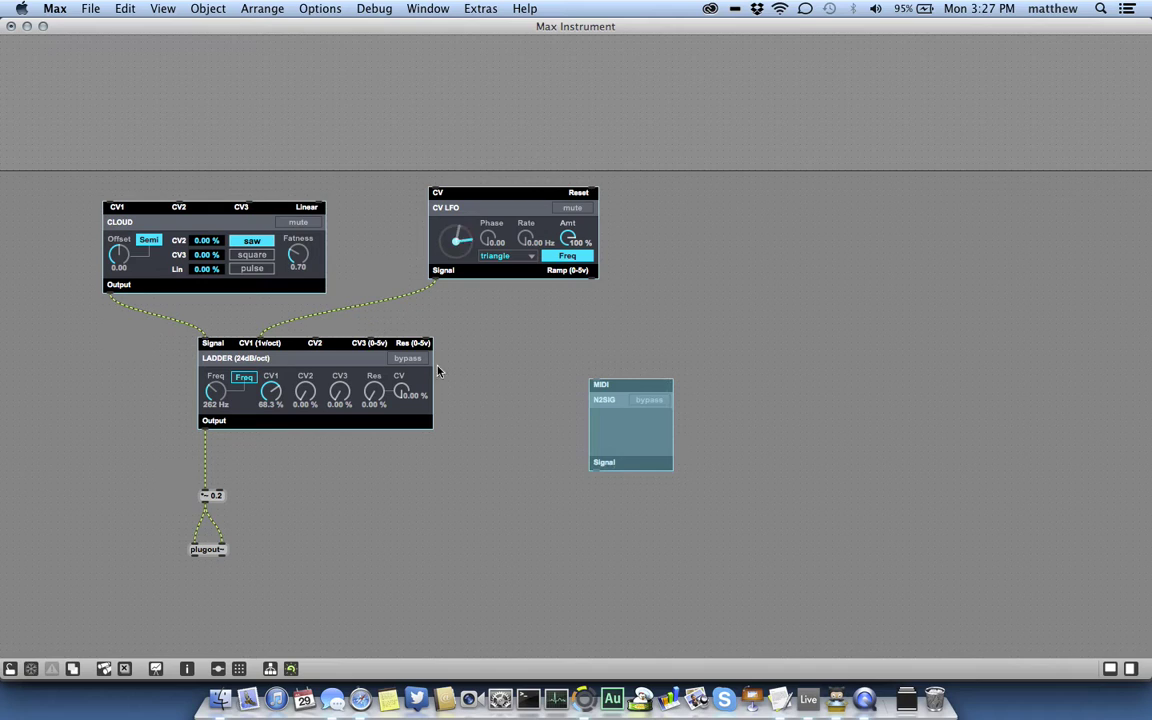
pyautogui.moveTo(645, 458); pyautogui.dragTo(110, 204)
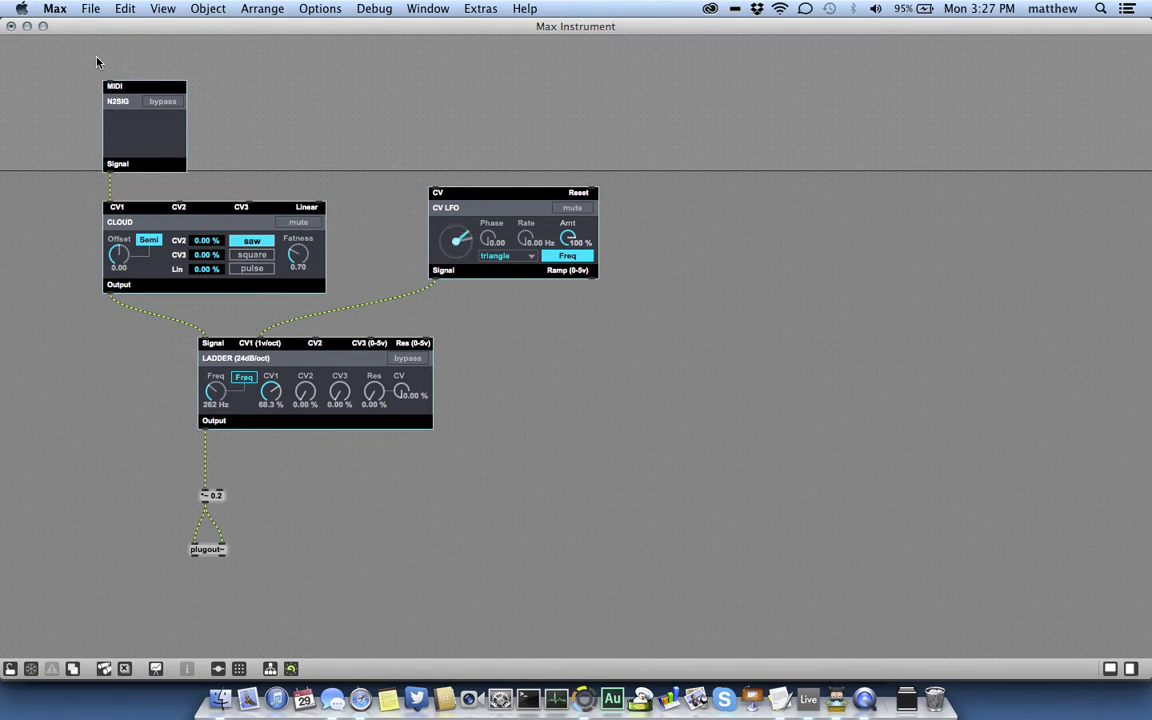
# Step: Add a midiin object wired into the N2SIG MIDI input and shift both down-left
pyautogui.press('n')
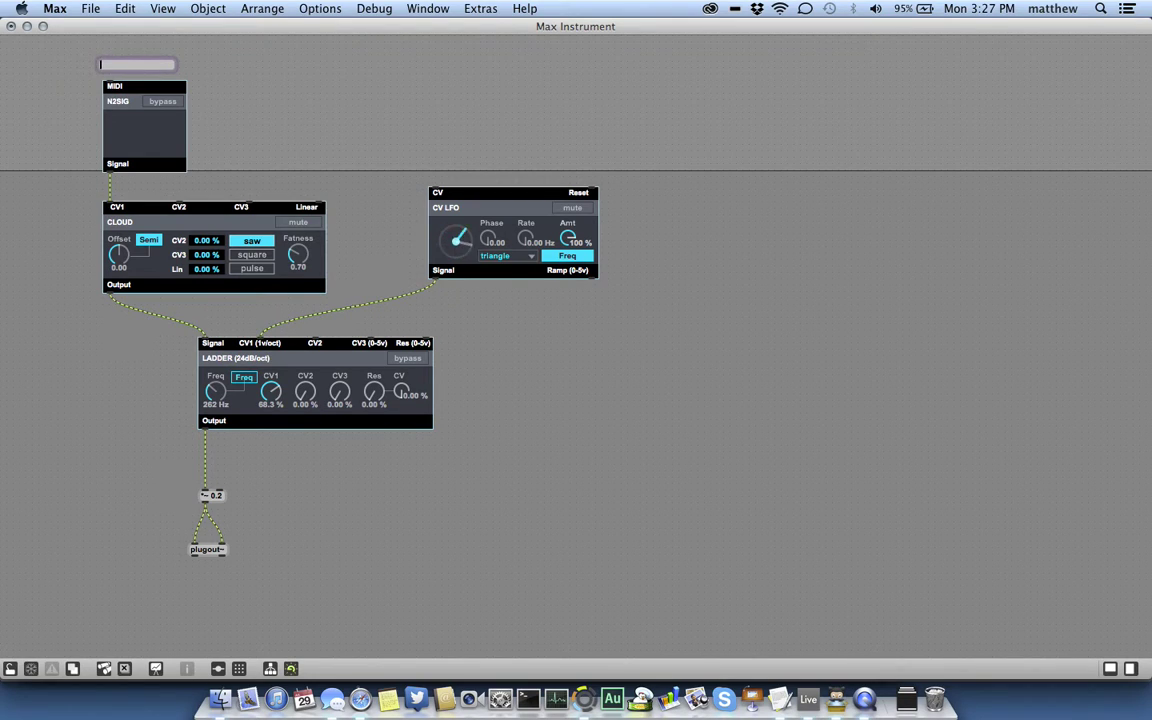
pyautogui.write('midiin')
pyautogui.click(86, 70)
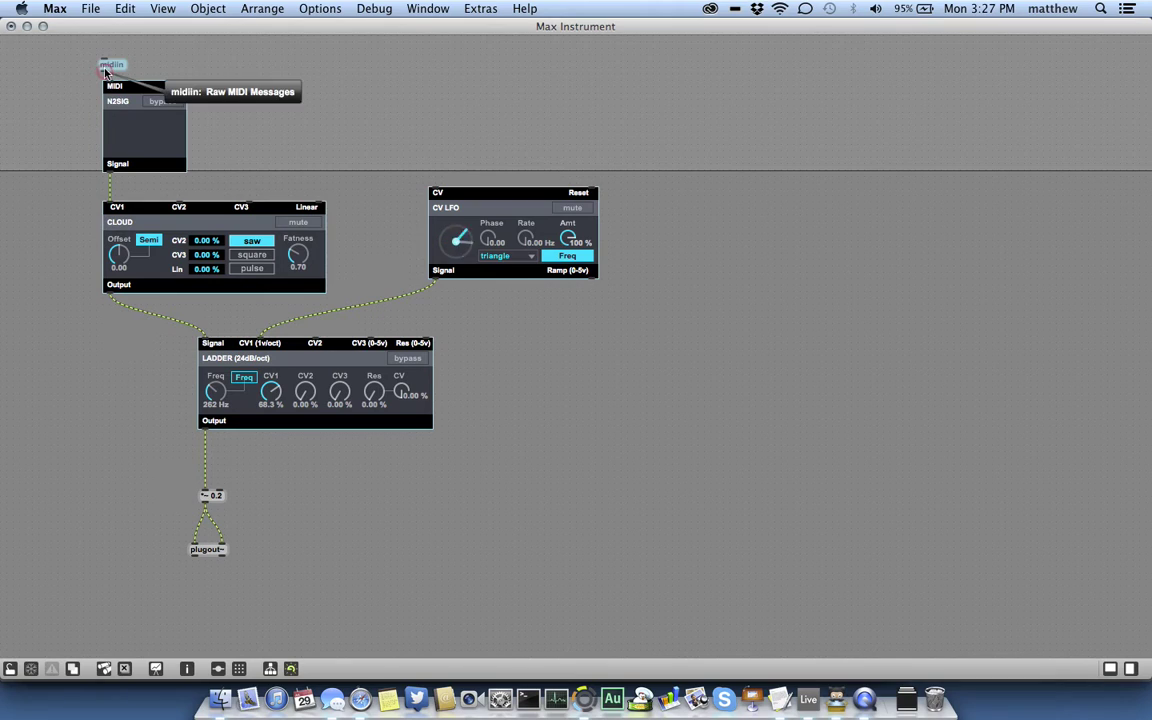
pyautogui.moveTo(102, 68); pyautogui.dragTo(113, 87)
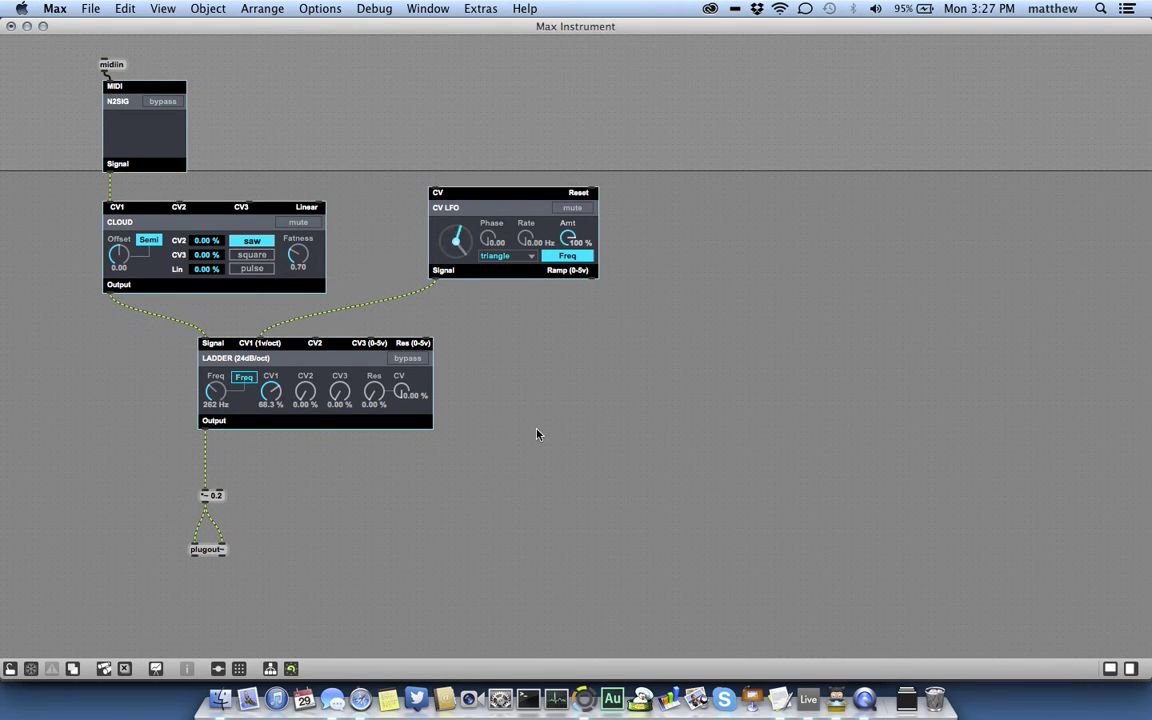
pyautogui.moveTo(238, 163); pyautogui.dragTo(93, 57)
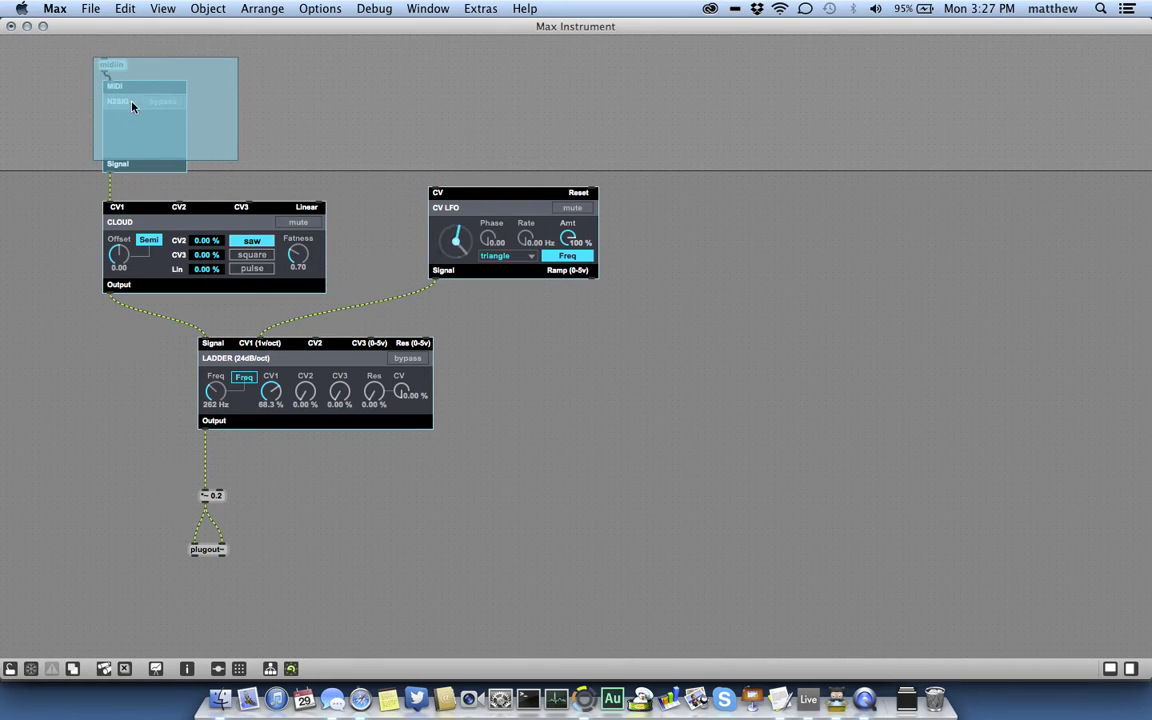
# Step: Move midiin and N2SIG to the left edge and line up CLOUD, LADDER and CV LFO across the top
pyautogui.moveTo(131, 105); pyautogui.dragTo(20, 290)
pyautogui.moveTo(251, 286); pyautogui.dragTo(147, 99)
pyautogui.click(246, 340)
pyautogui.moveTo(275, 368); pyautogui.dragTo(333, 79)
pyautogui.moveTo(535, 192); pyautogui.dragTo(614, 63)
# Step: Close the Max editor, dismissing the save prompts, to return to Live
pyautogui.press('super+w')
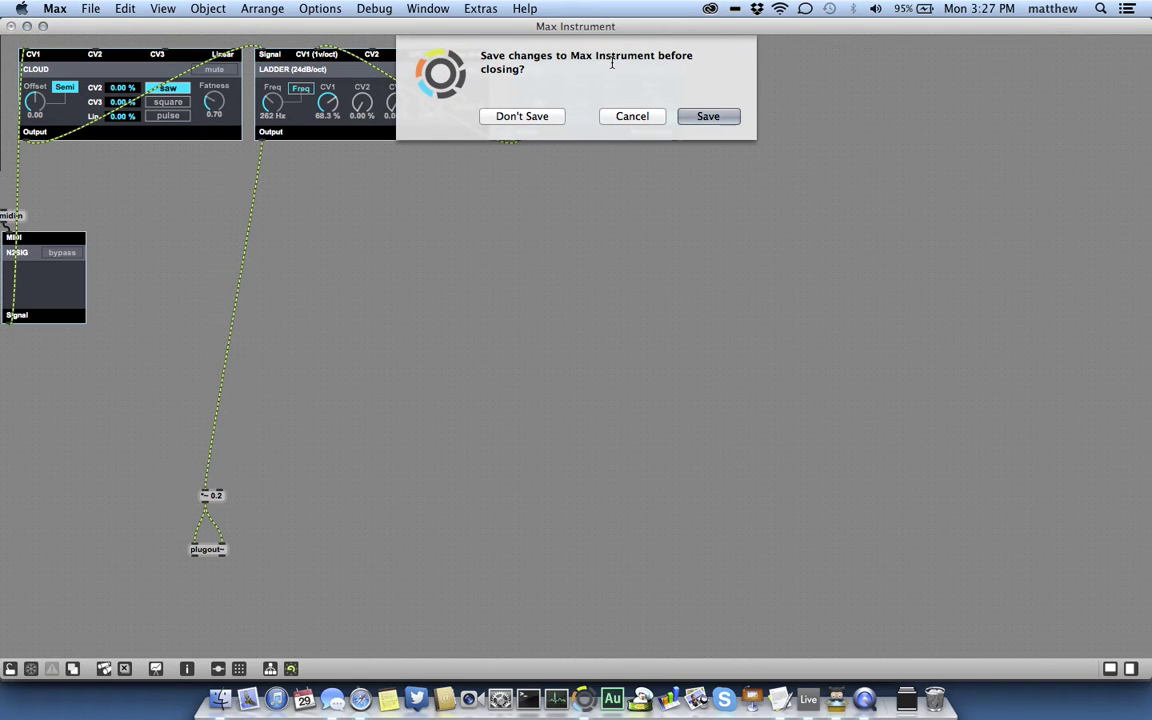
pyautogui.click(632, 116)
pyautogui.press('super+s')
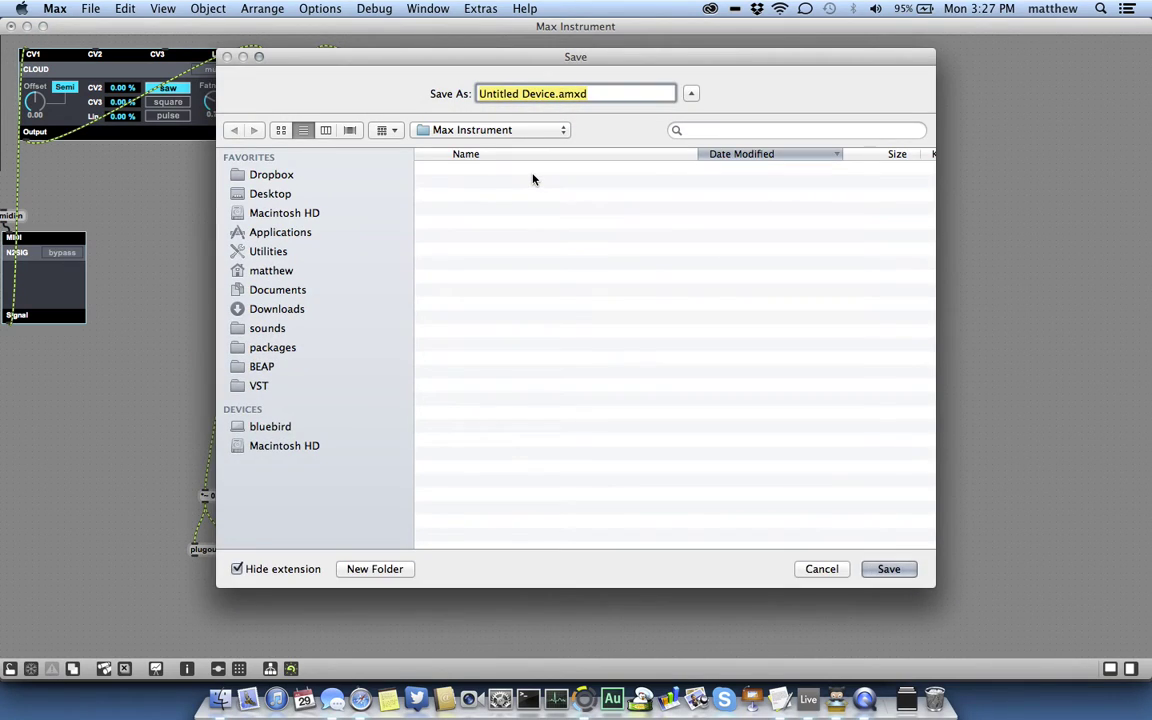
pyautogui.press('Escape')
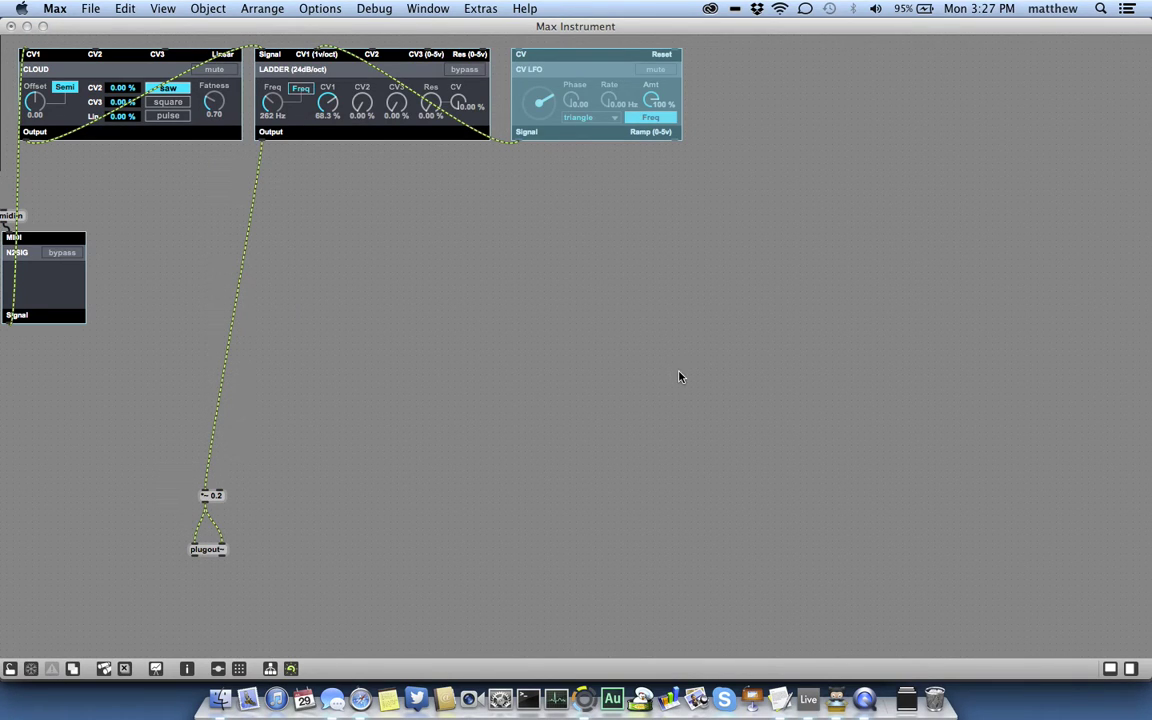
pyautogui.press('super+w')
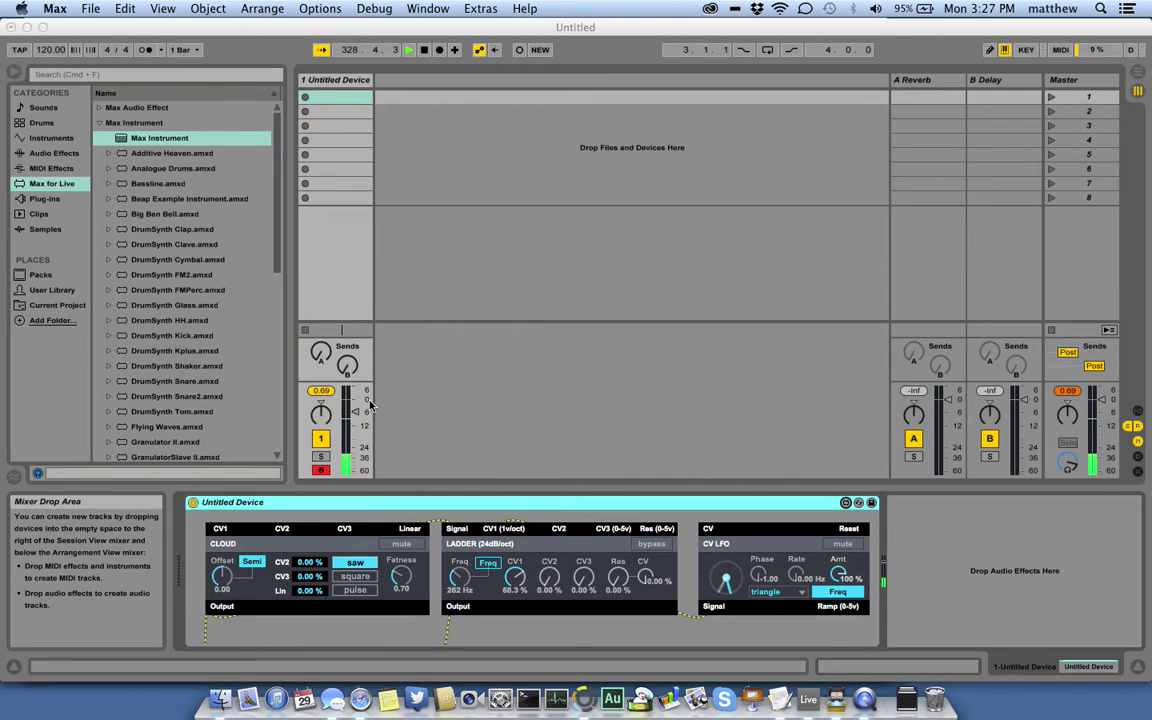
# Step: Set the CV LFO Rate to 3.91 Hz, keep the saw wave, and raise LADDER Freq to 343 Hz
pyautogui.moveTo(790, 557); pyautogui.dragTo(793, 522)
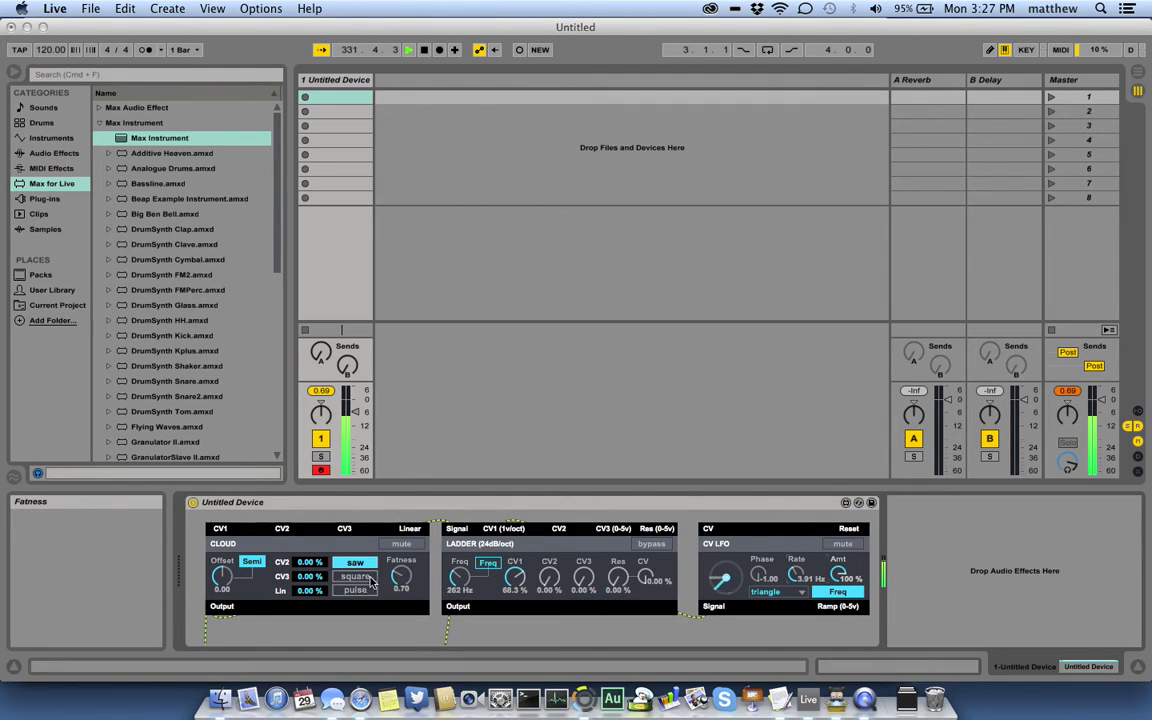
pyautogui.click(358, 577)
pyautogui.click(355, 562)
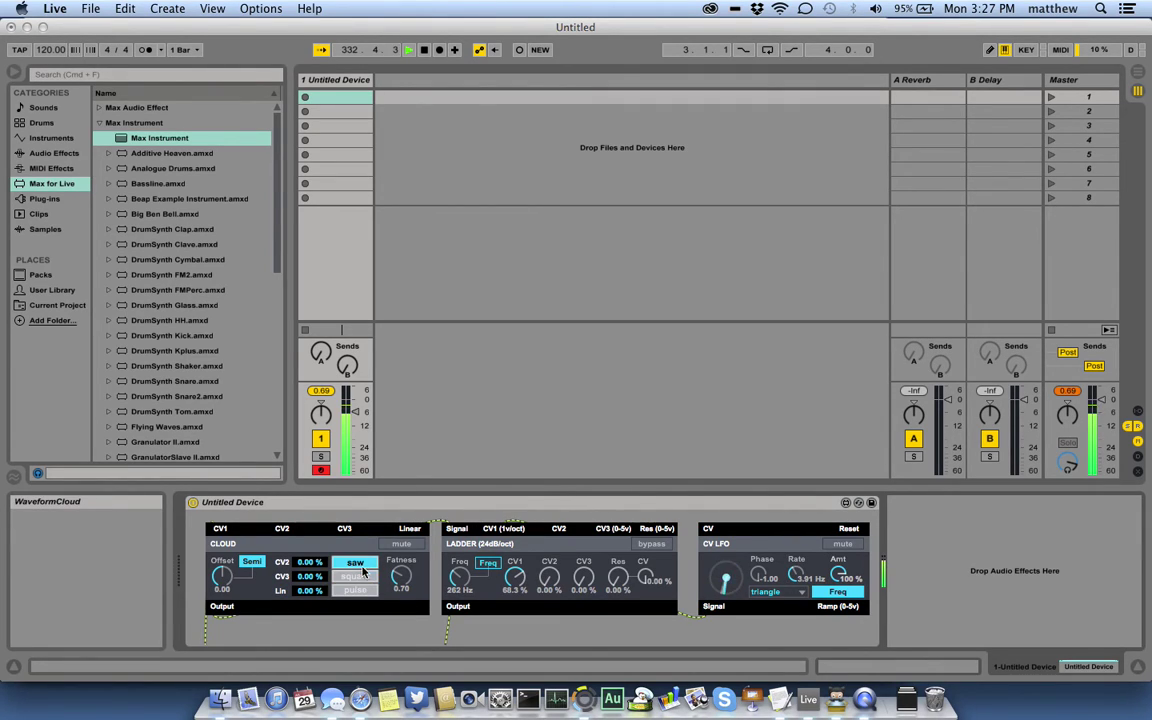
pyautogui.moveTo(458, 578); pyautogui.dragTo(458, 566)
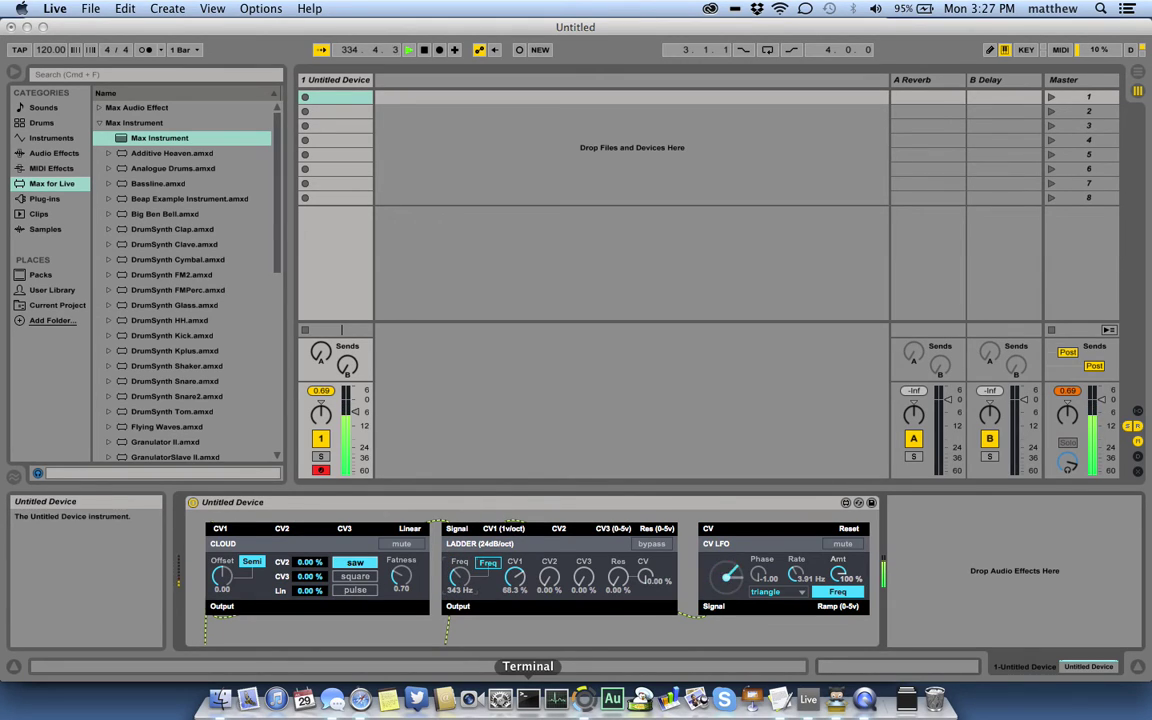